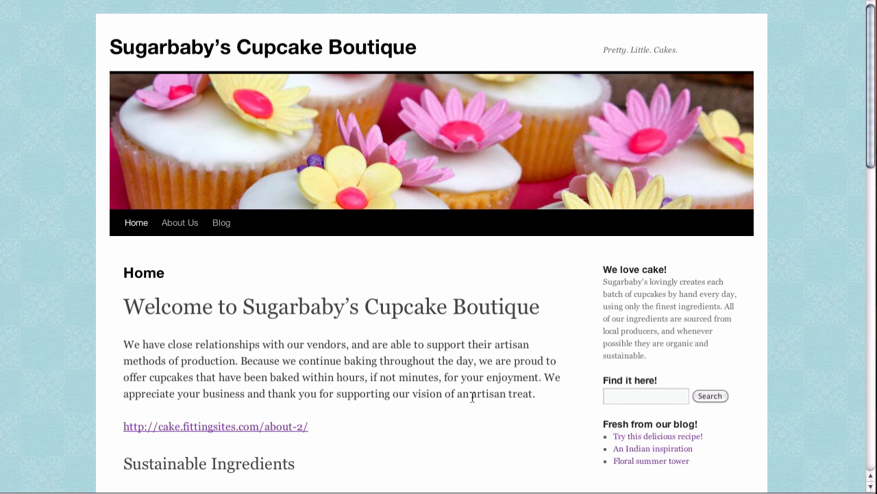
{"action": "left_click_drag", "start_coordinate": [472, 396], "coordinate": [534, 398]}
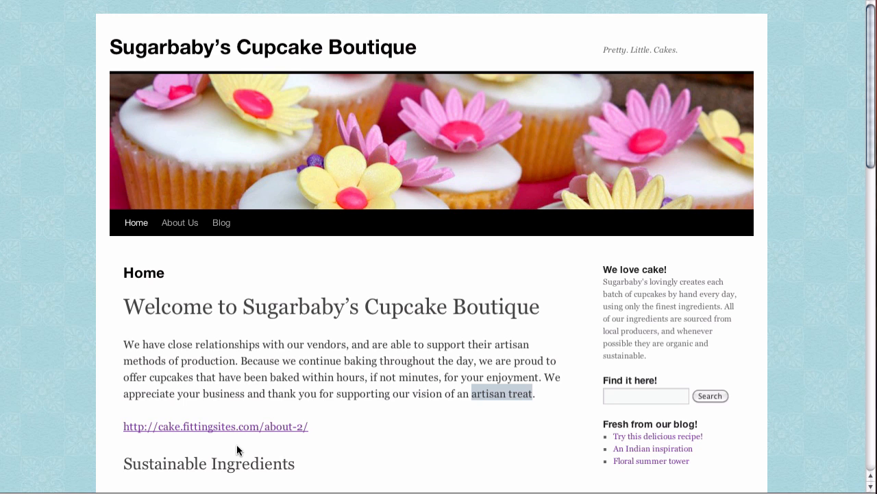
{"action": "key", "text": "ctrl+Tab"}
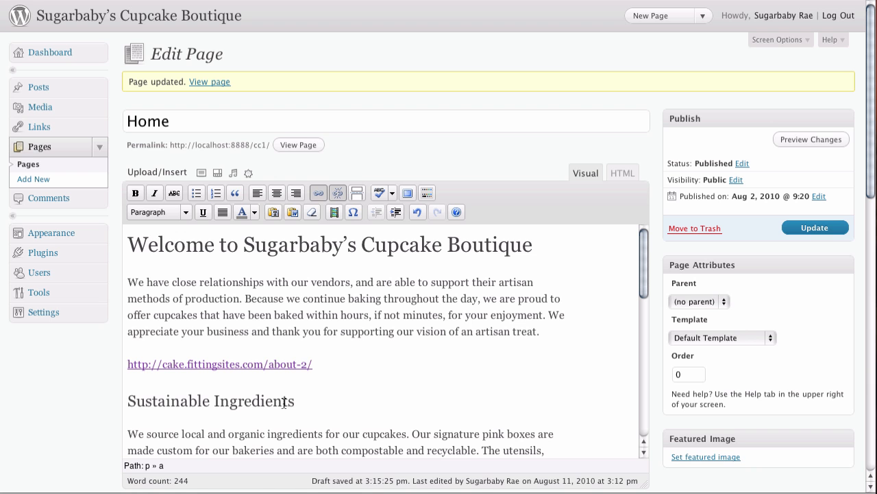
{"action": "left_click_drag", "start_coordinate": [327, 366], "coordinate": [125, 368]}
{"action": "key", "text": "super+c"}
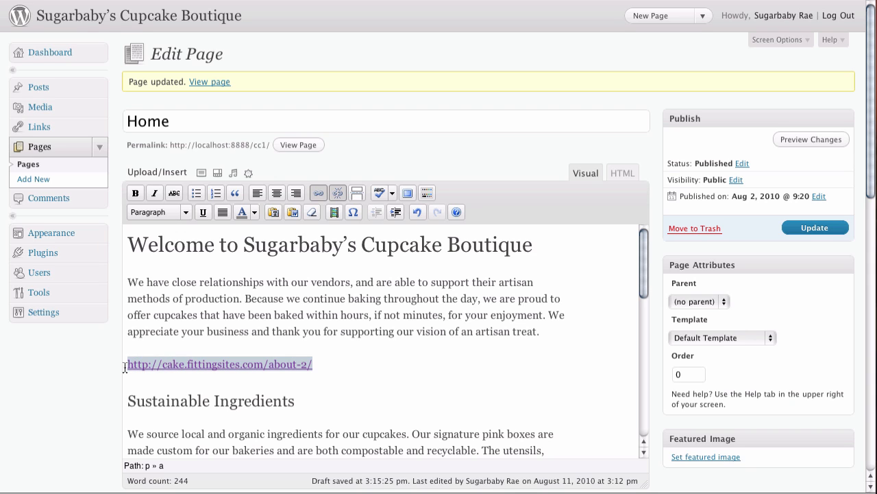
{"action": "key", "text": "BackSpace"}
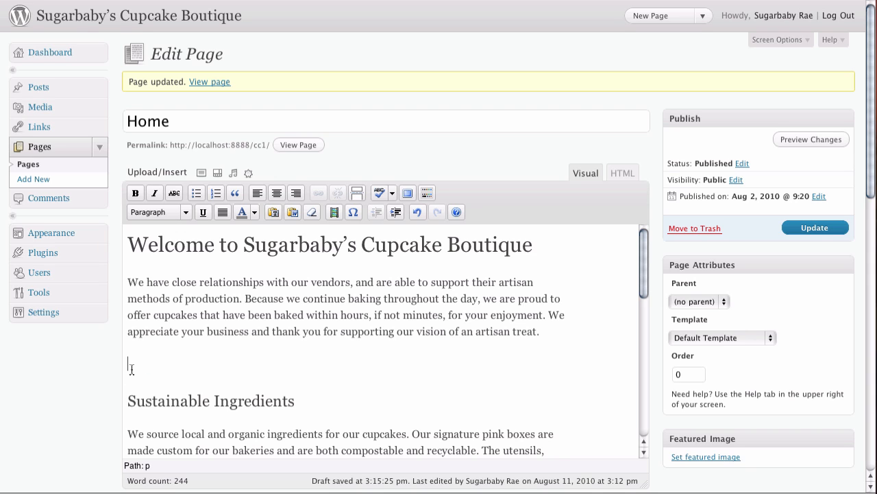
{"action": "key", "text": "BackSpace"}
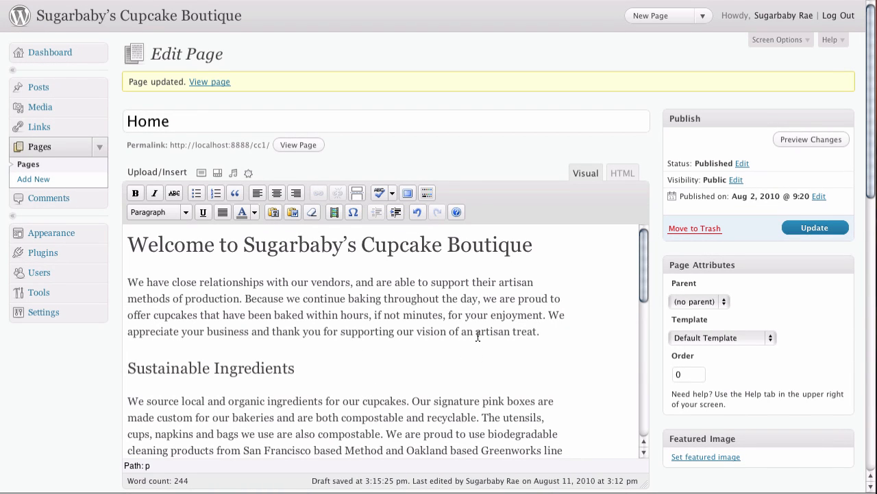
{"action": "left_click_drag", "start_coordinate": [476, 334], "coordinate": [537, 339]}
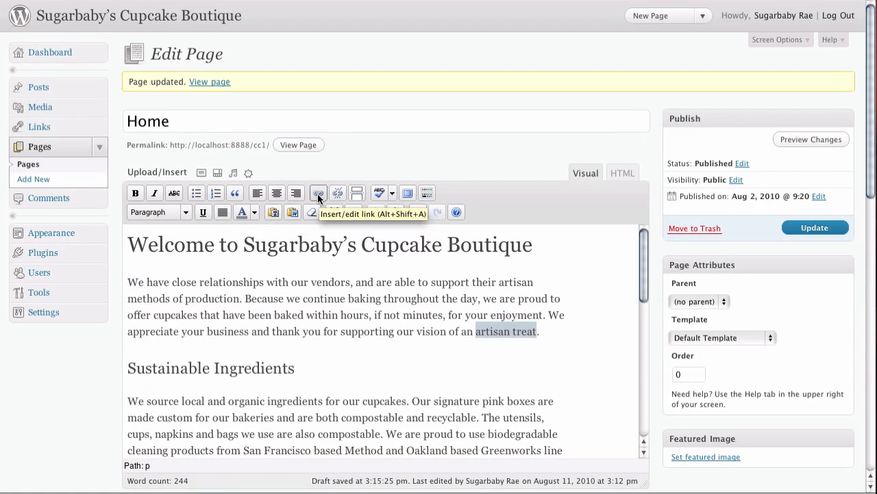
{"action": "left_click", "coordinate": [318, 194]}
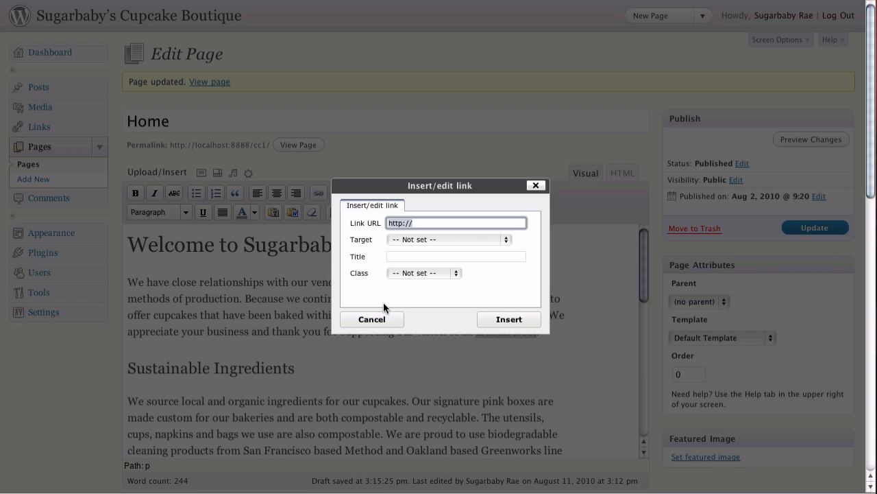
{"action": "left_click_drag", "start_coordinate": [377, 219], "coordinate": [425, 224]}
{"action": "triple_click", "coordinate": [423, 225]}
{"action": "key", "text": "super+v"}
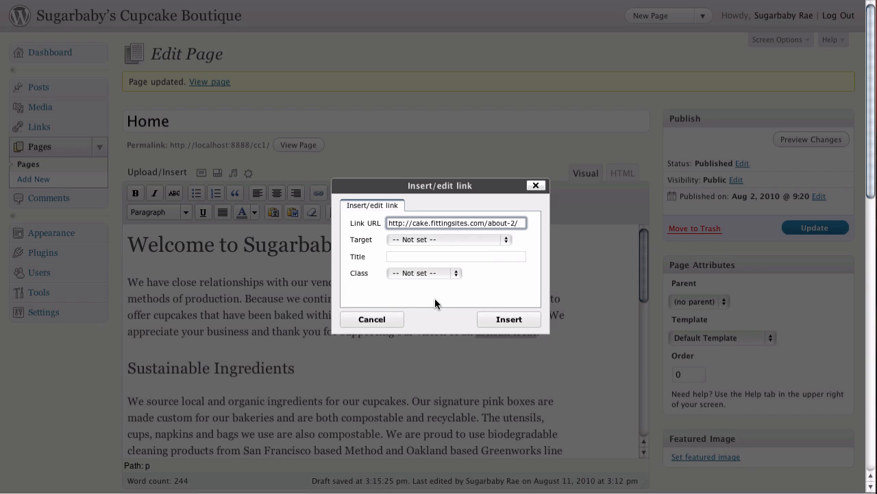
{"action": "left_click", "coordinate": [506, 240]}
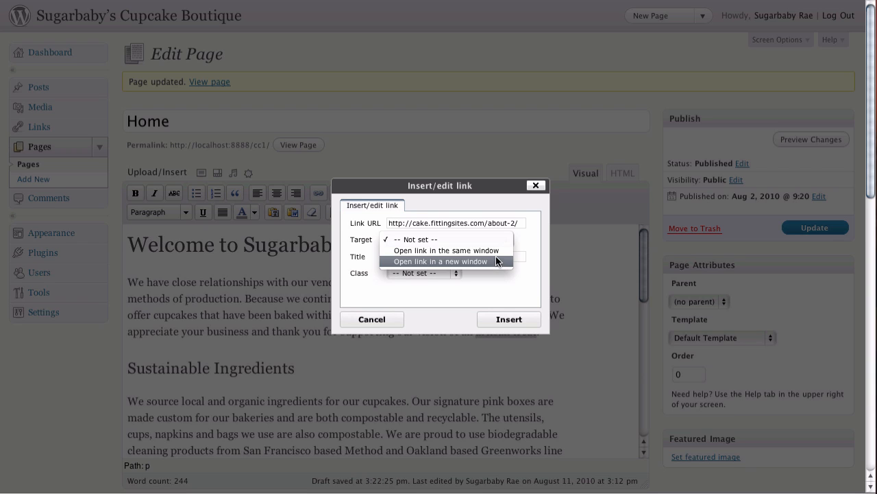
{"action": "left_click", "coordinate": [489, 251]}
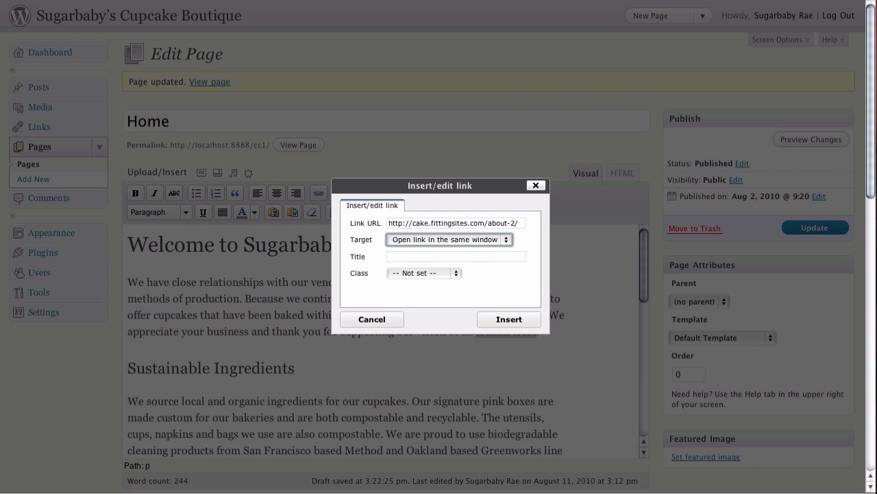
- Copy "Learn more about our cupcakes!" from home-text.rtf and use it as the link's title
{"action": "key", "text": "super+Tab"}
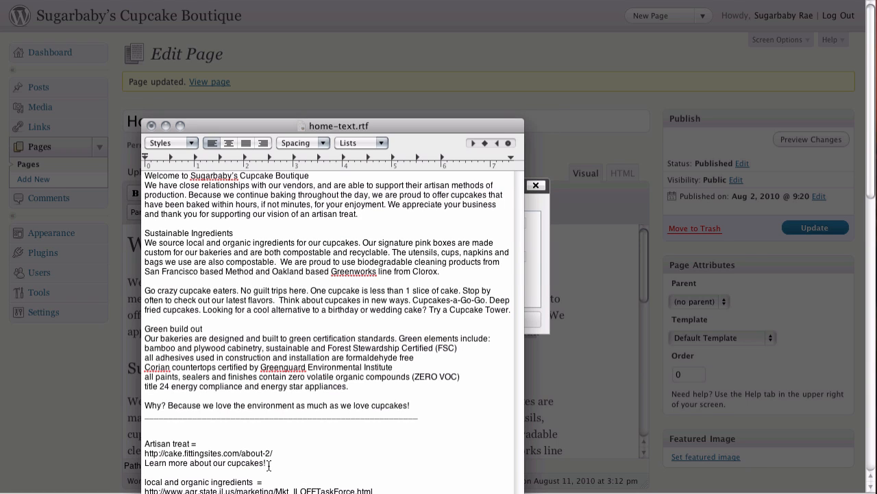
{"action": "left_click_drag", "start_coordinate": [267, 465], "coordinate": [141, 468]}
{"action": "key", "text": "super+c"}
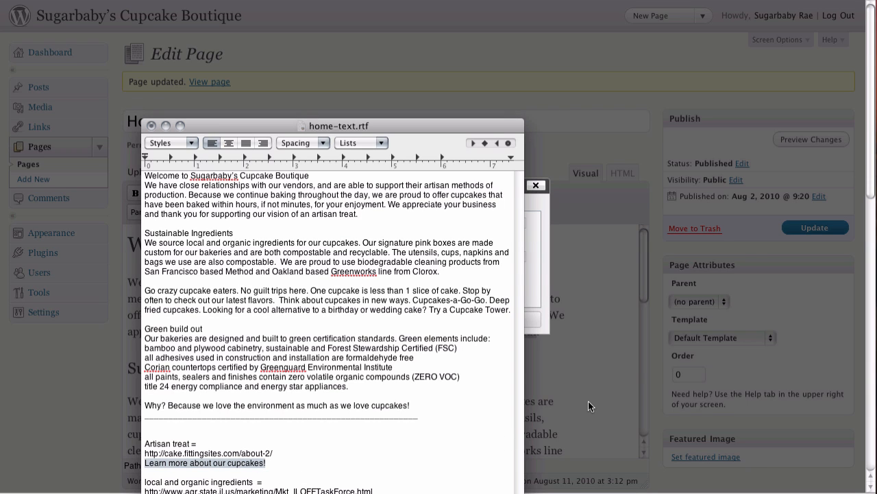
{"action": "left_click", "coordinate": [544, 328]}
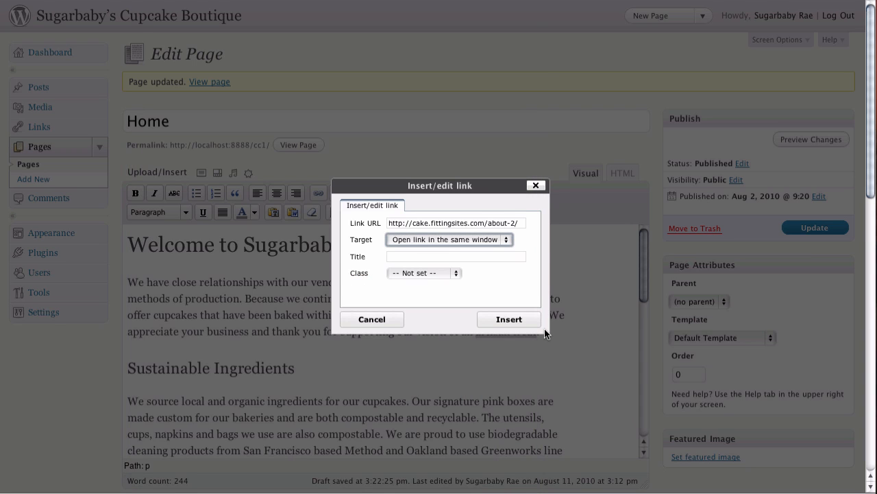
{"action": "left_click", "coordinate": [459, 259]}
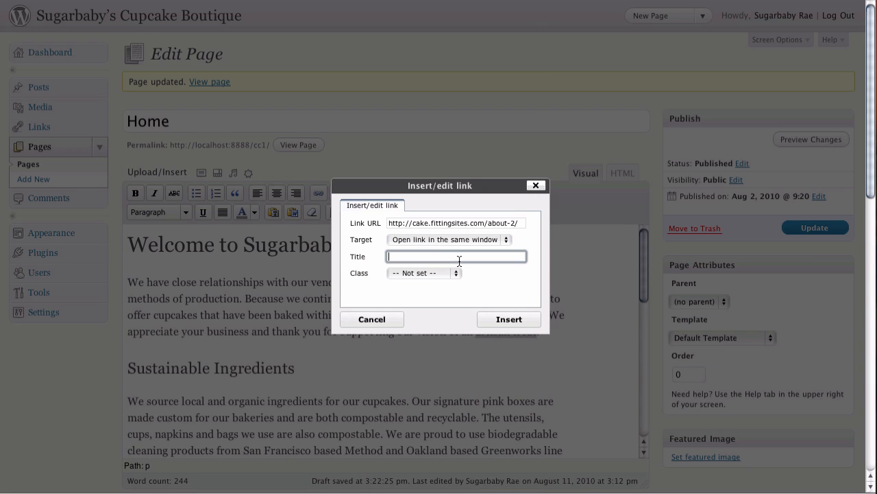
{"action": "key", "text": "super+v"}
- Insert the link with its class left as "Not set" and update the Home page
{"action": "left_click", "coordinate": [455, 273]}
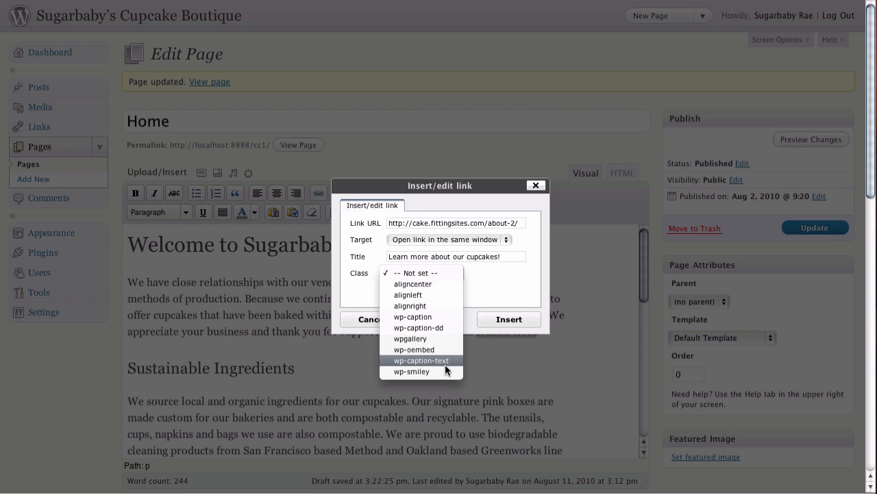
{"action": "left_click", "coordinate": [445, 274]}
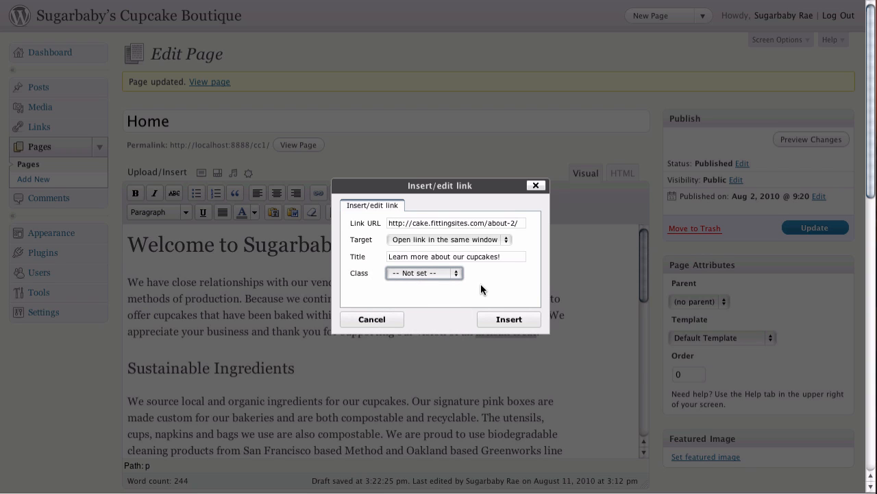
{"action": "left_click", "coordinate": [509, 320]}
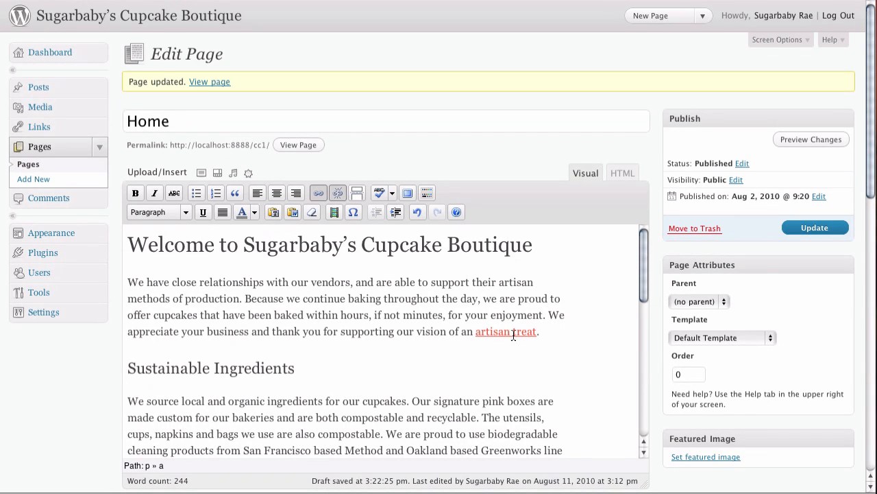
{"action": "mouse_move", "coordinate": [475, 336]}
{"action": "left_click", "coordinate": [811, 230]}
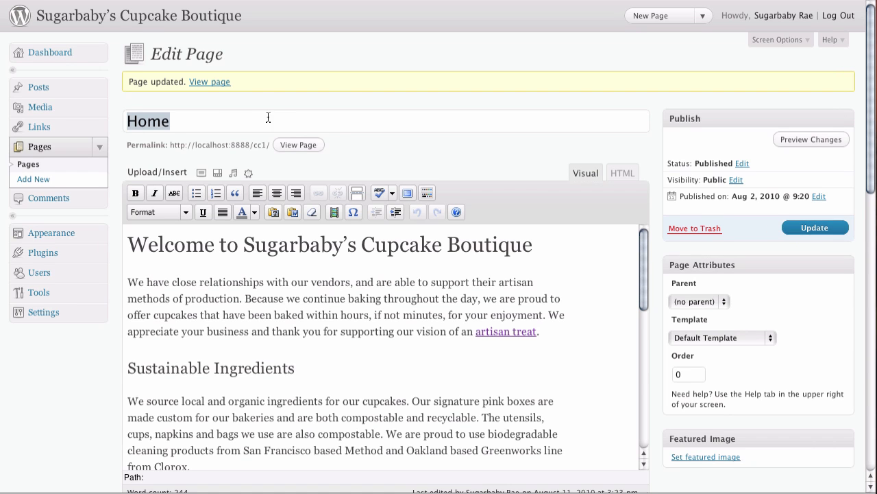
- View the published Home page and test the "artisan treat" link, looking over the linked page before returning to the editor
{"action": "left_click", "coordinate": [214, 83]}
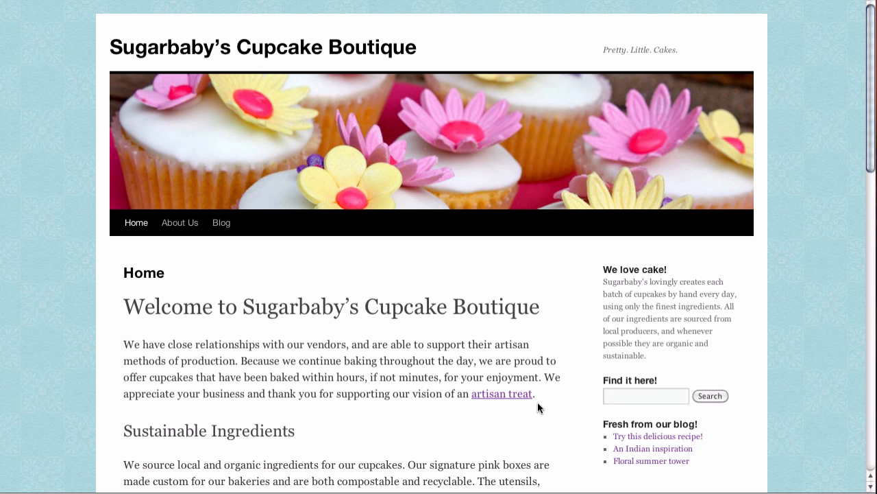
{"action": "left_click_drag", "start_coordinate": [538, 397], "coordinate": [469, 404]}
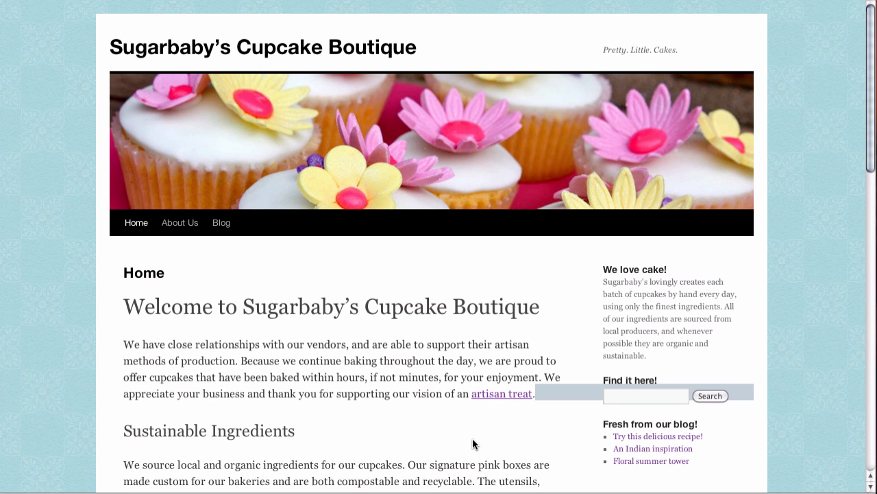
{"action": "left_click", "coordinate": [473, 435]}
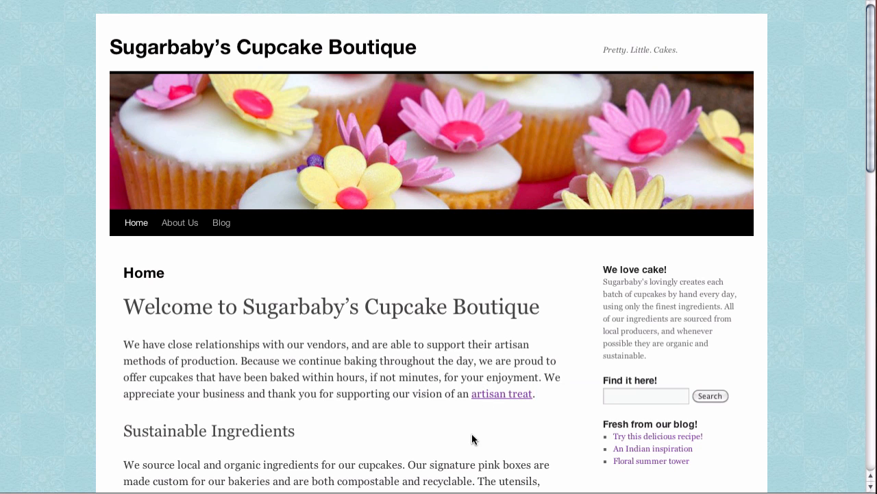
{"action": "left_click", "coordinate": [484, 395]}
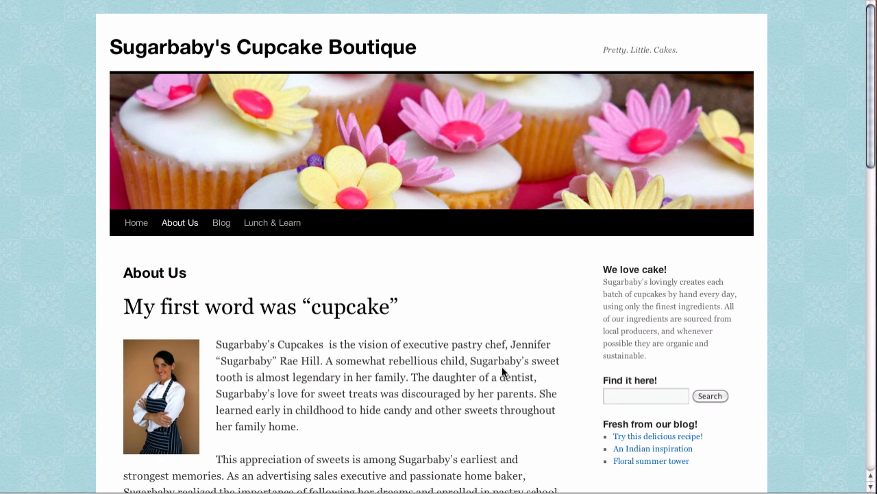
{"action": "scroll", "coordinate": [514, 357], "scroll_direction": "down", "scroll_amount": 8}
{"action": "scroll", "coordinate": [514, 353], "scroll_direction": "up", "scroll_amount": 4}
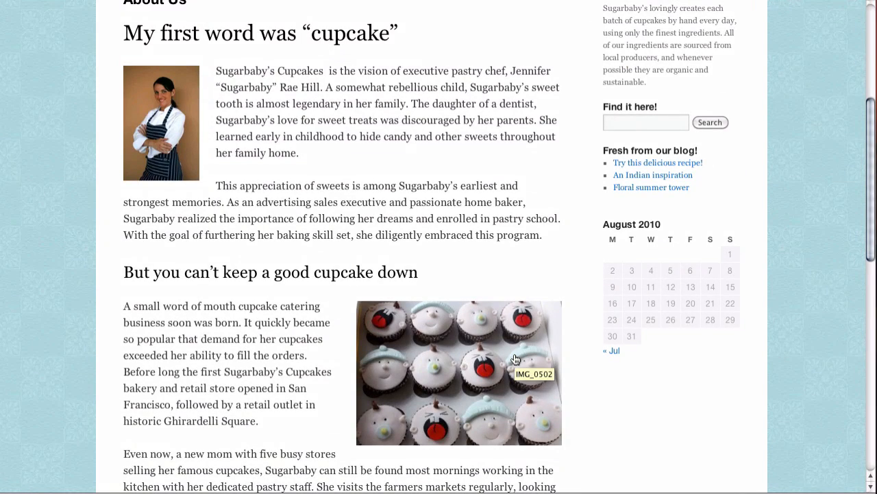
{"action": "scroll", "coordinate": [516, 359], "scroll_direction": "up", "scroll_amount": 5}
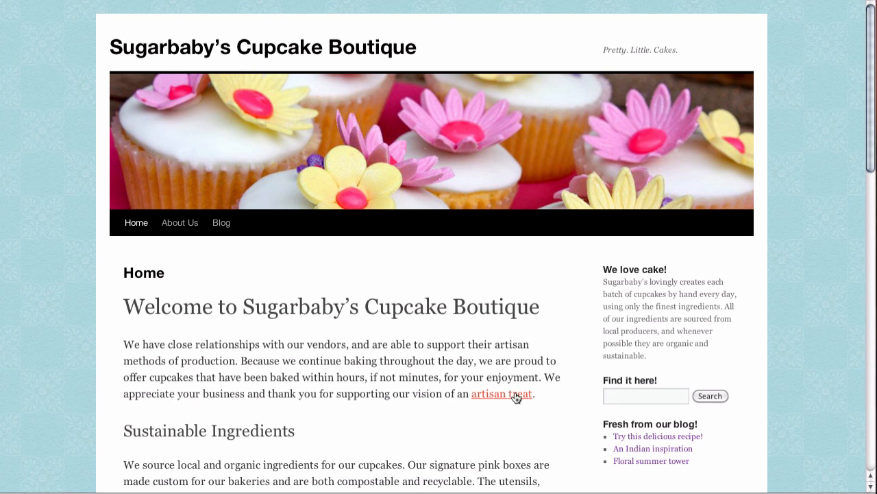
{"action": "mouse_move", "coordinate": [516, 397]}
{"action": "key", "text": "super+bracketleft"}
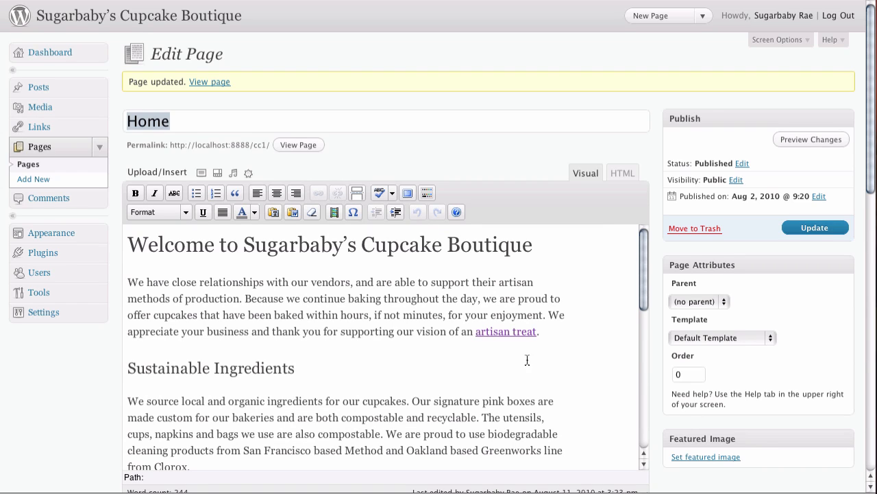
- Show the page's HTML source and examine the "artisan treat" link's markup, including the whole anchor tag, its href address and the link text
{"action": "left_click", "coordinate": [617, 177]}
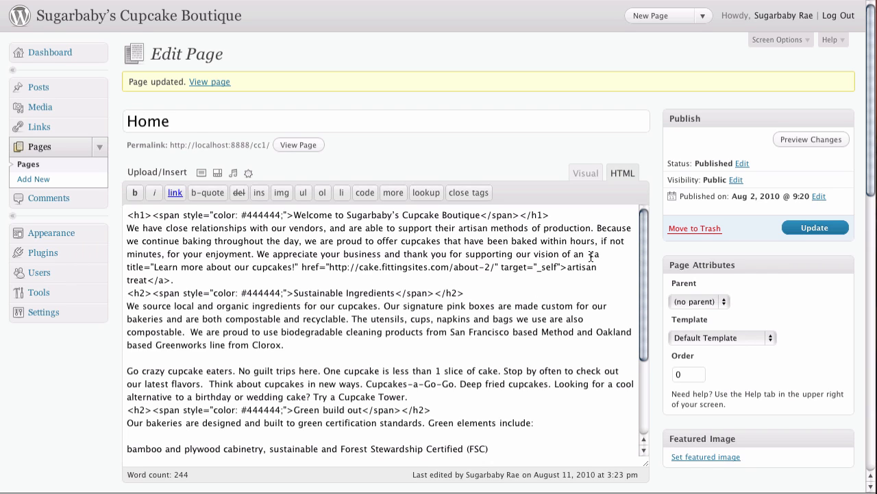
{"action": "left_click_drag", "start_coordinate": [588, 254], "coordinate": [593, 283]}
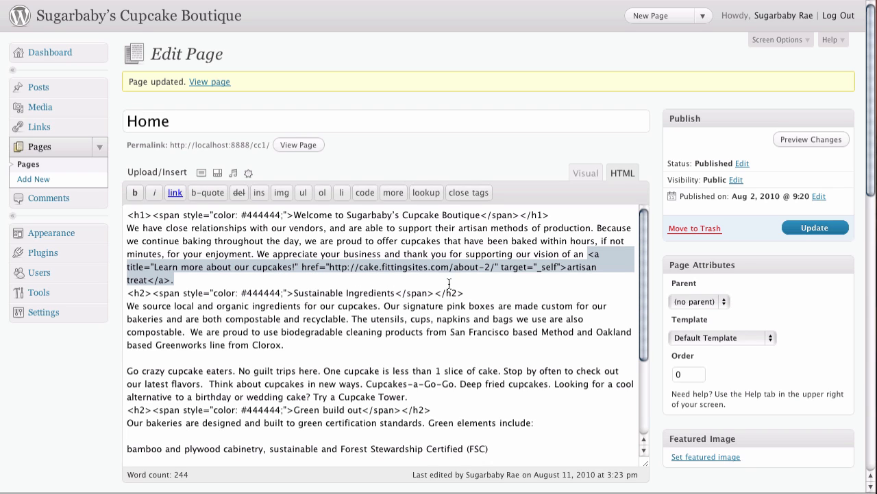
{"action": "left_click", "coordinate": [577, 281]}
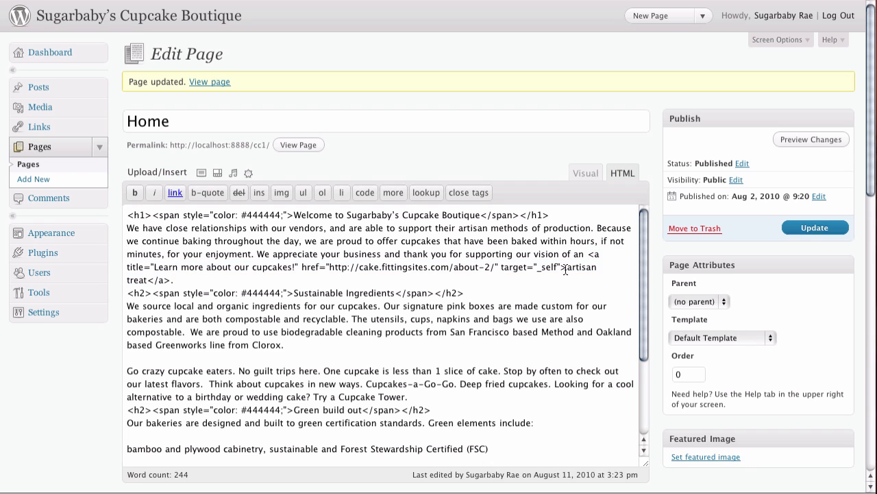
{"action": "left_click_drag", "start_coordinate": [567, 267], "coordinate": [147, 280]}
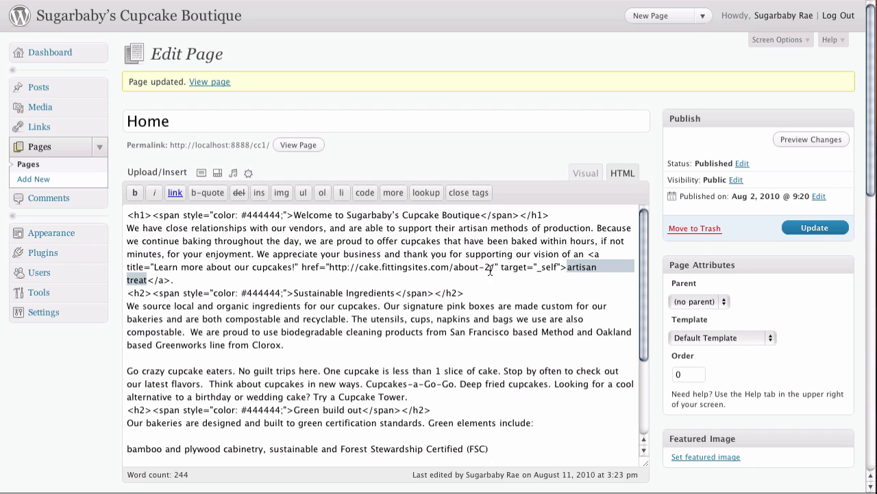
{"action": "left_click", "coordinate": [495, 267]}
{"action": "left_click_drag", "start_coordinate": [495, 268], "coordinate": [330, 273]}
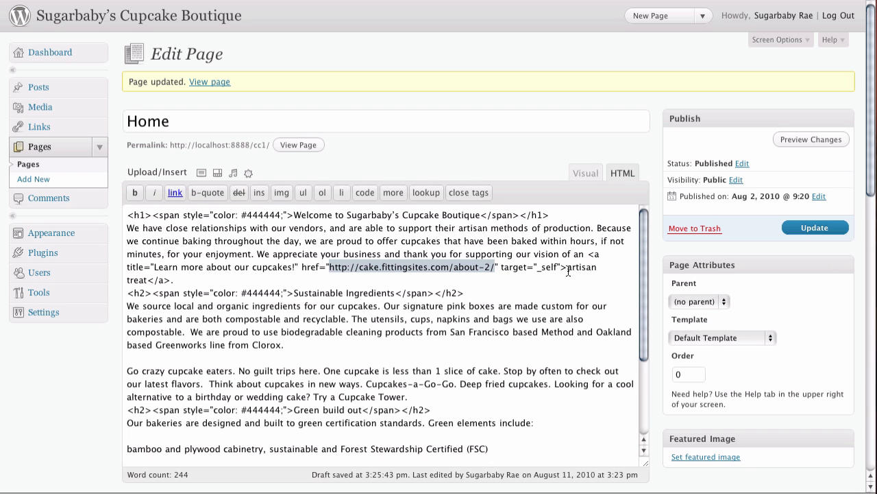
{"action": "left_click_drag", "start_coordinate": [568, 268], "coordinate": [146, 282]}
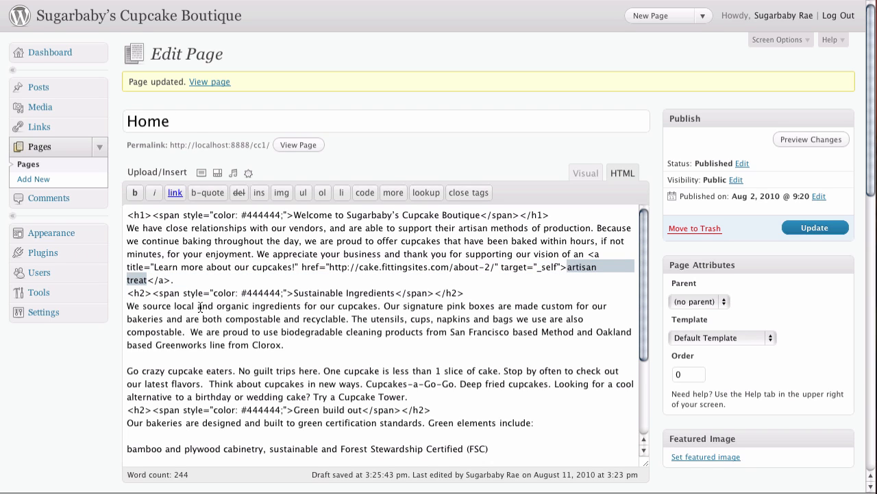